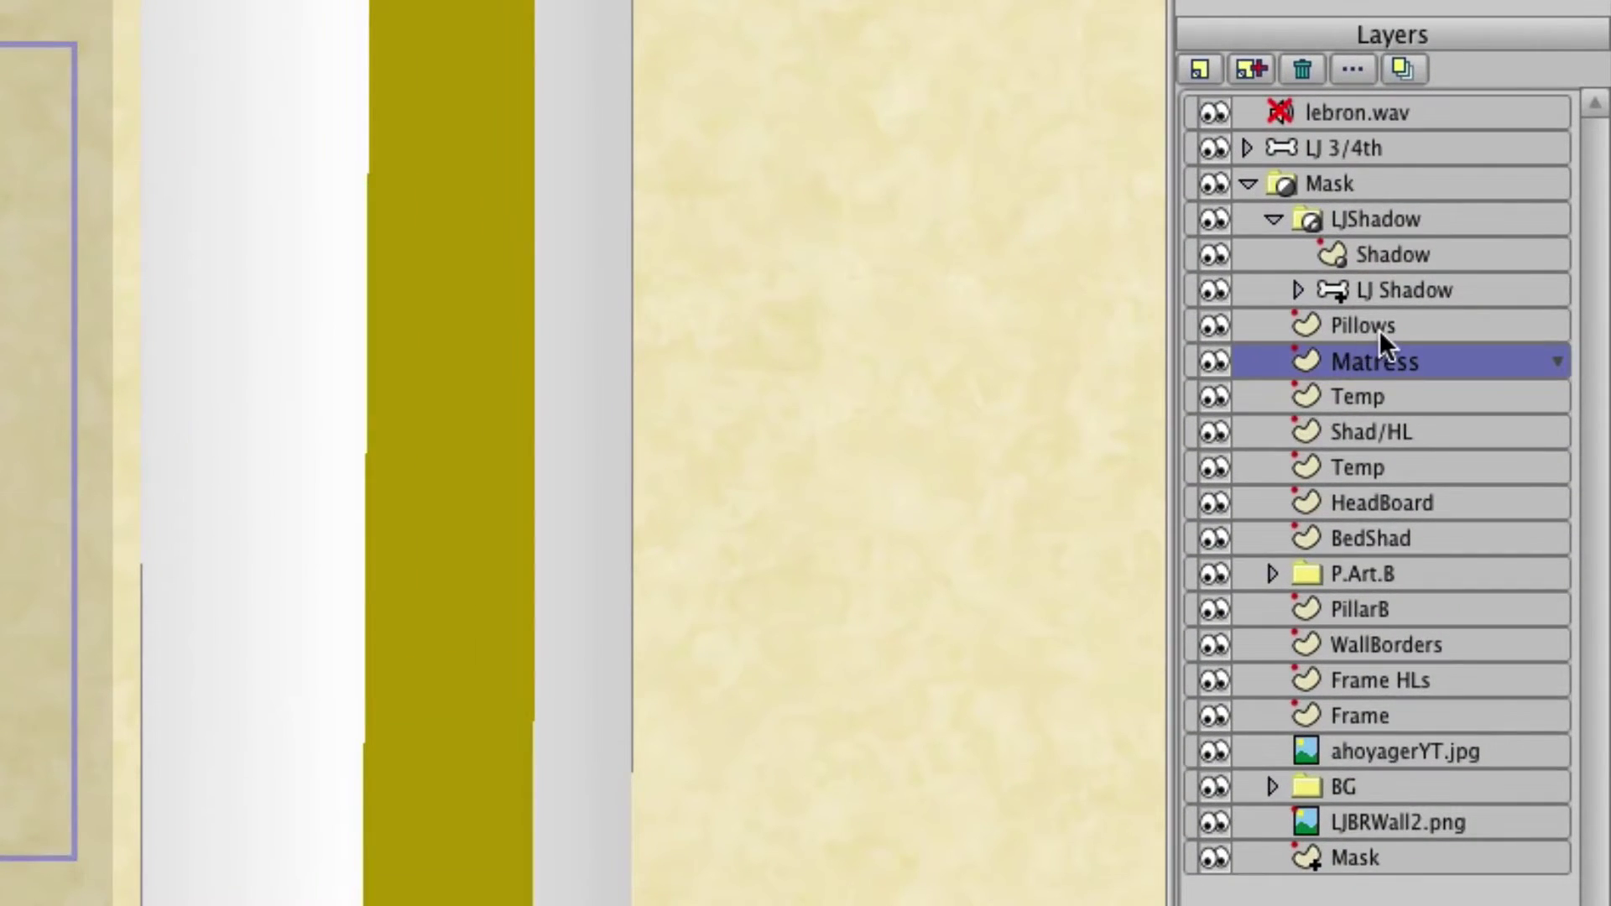
Open Layer Settings for Pillows and add the Matress layer so both are edited together.
click(1379, 329)
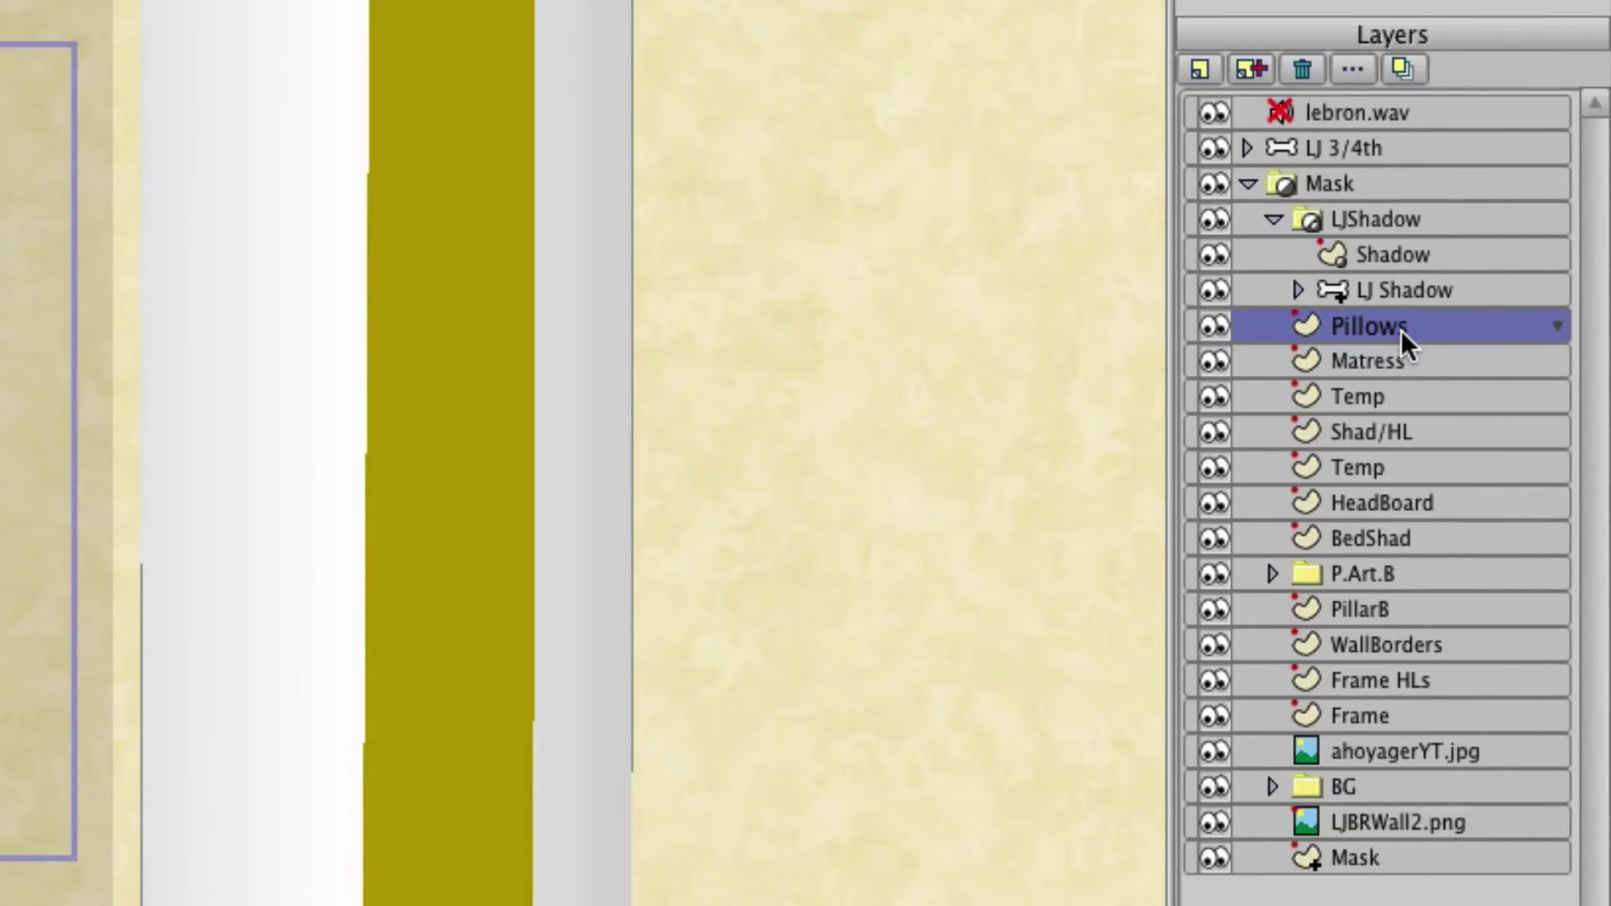
double_click(1379, 330)
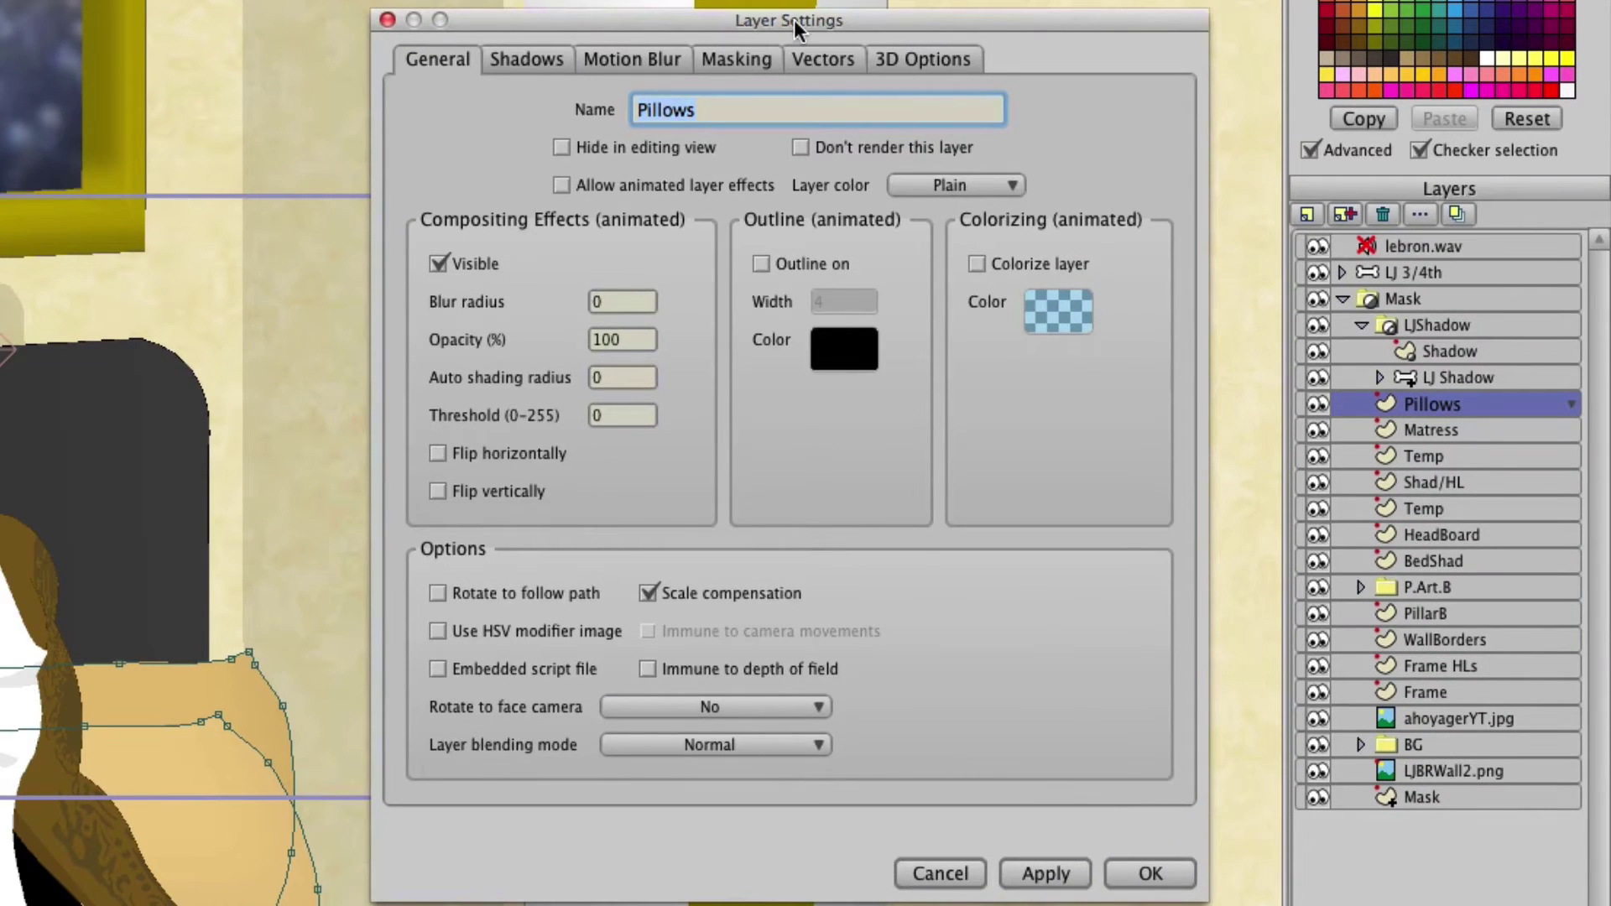
shift+click(1448, 431)
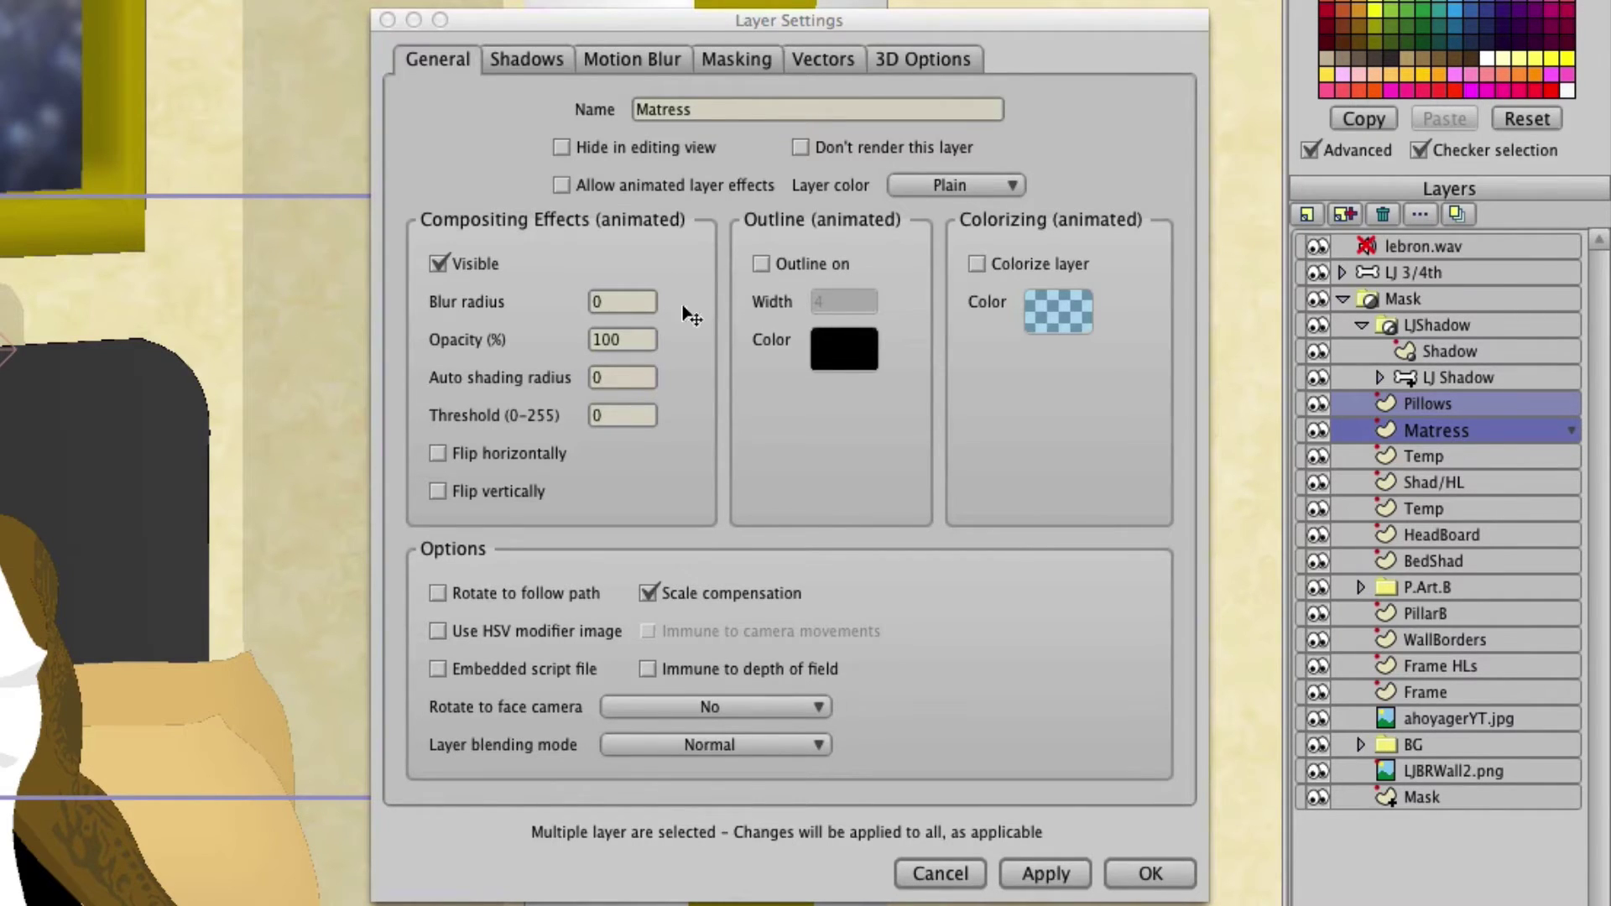
Set blur radius 20 and opacity 50 for both layers and apply the changes.
click(613, 298)
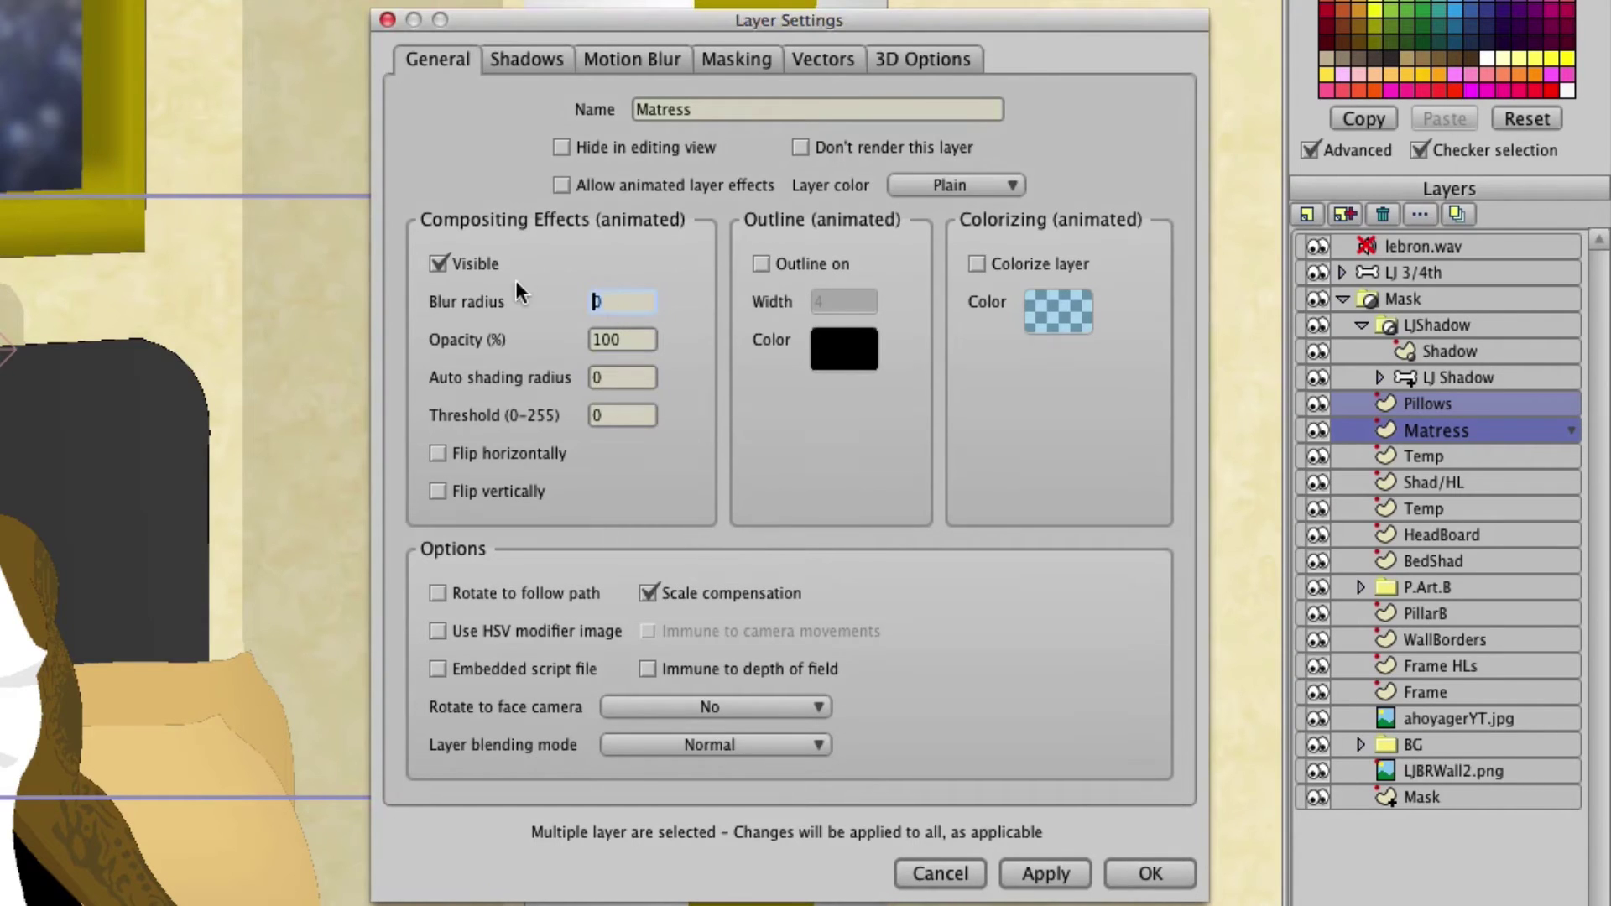
key(BackSpace)
text(20)
key(Tab)
text(50)
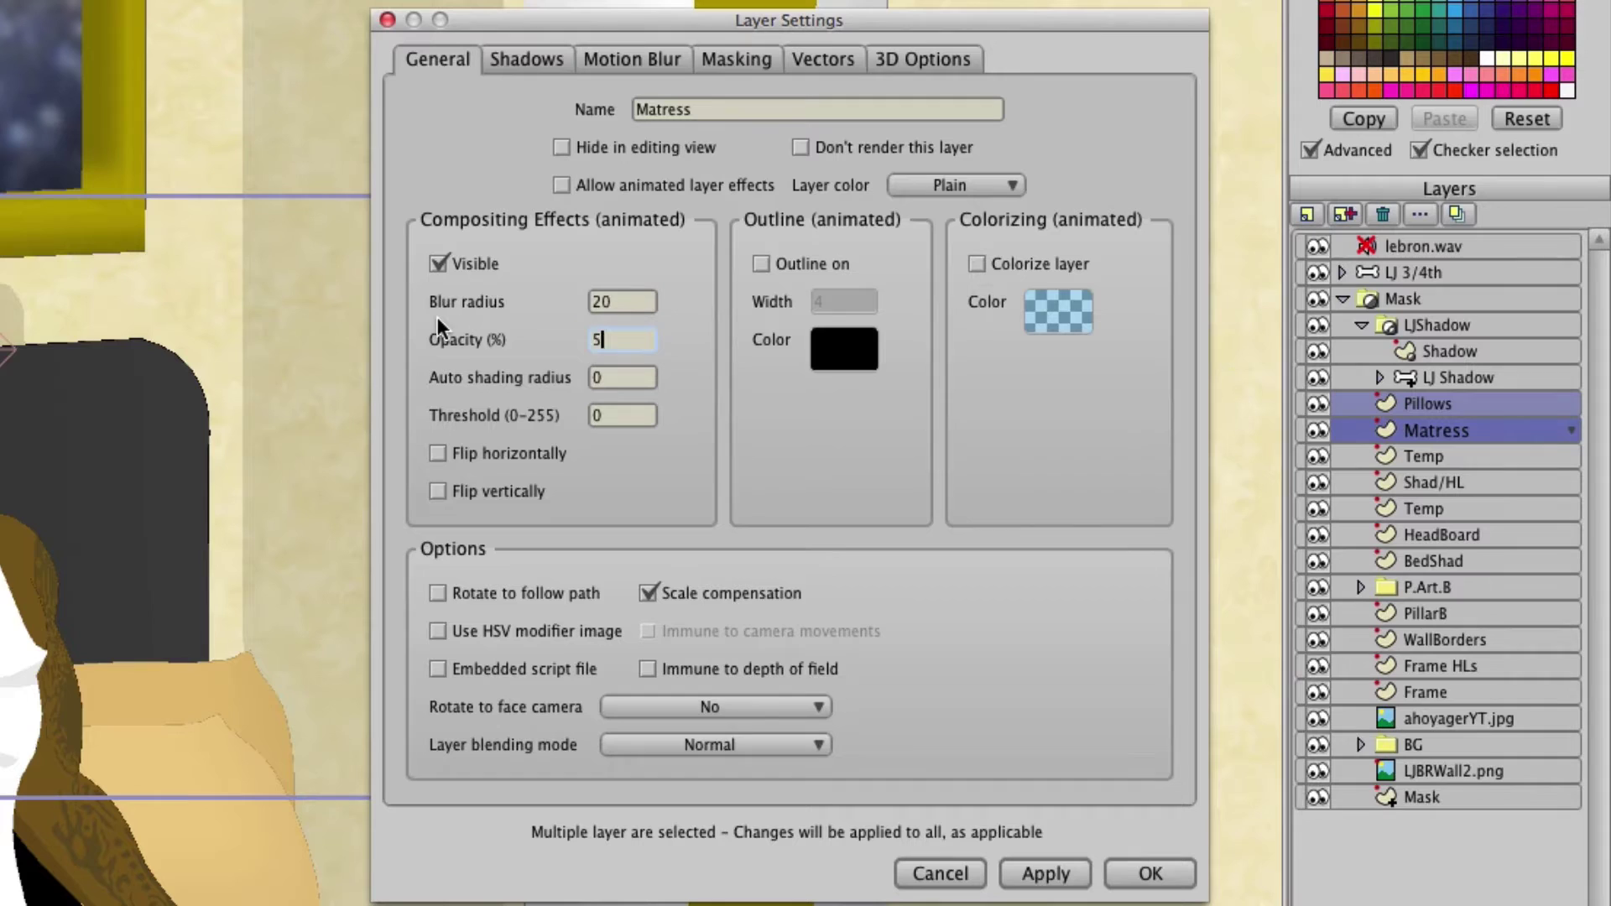
click(1059, 875)
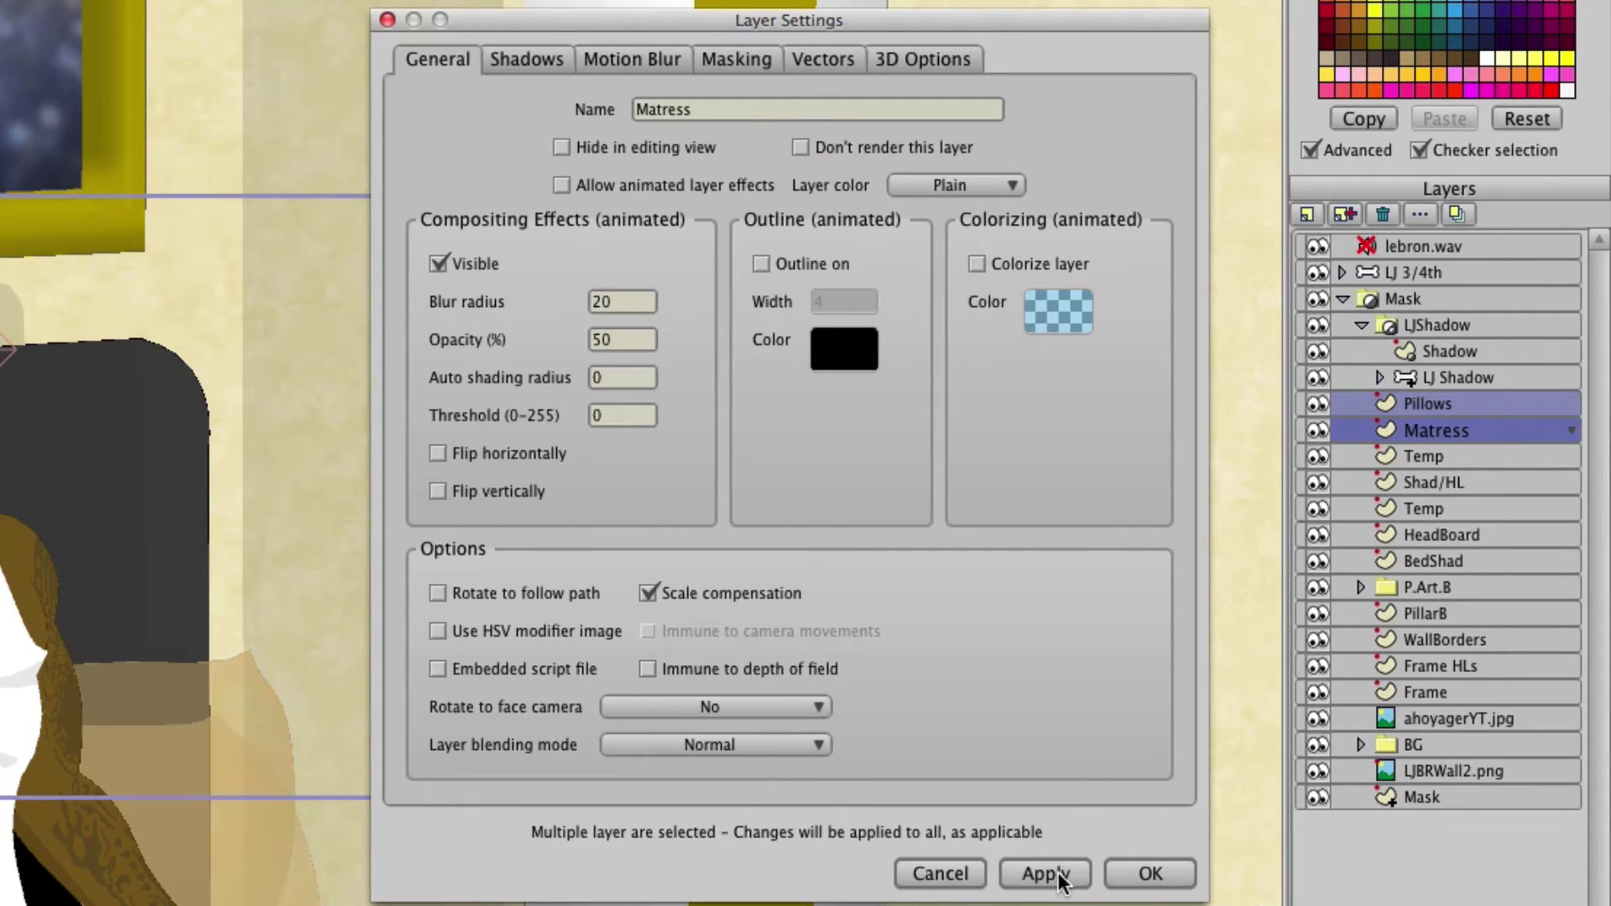
click(1145, 875)
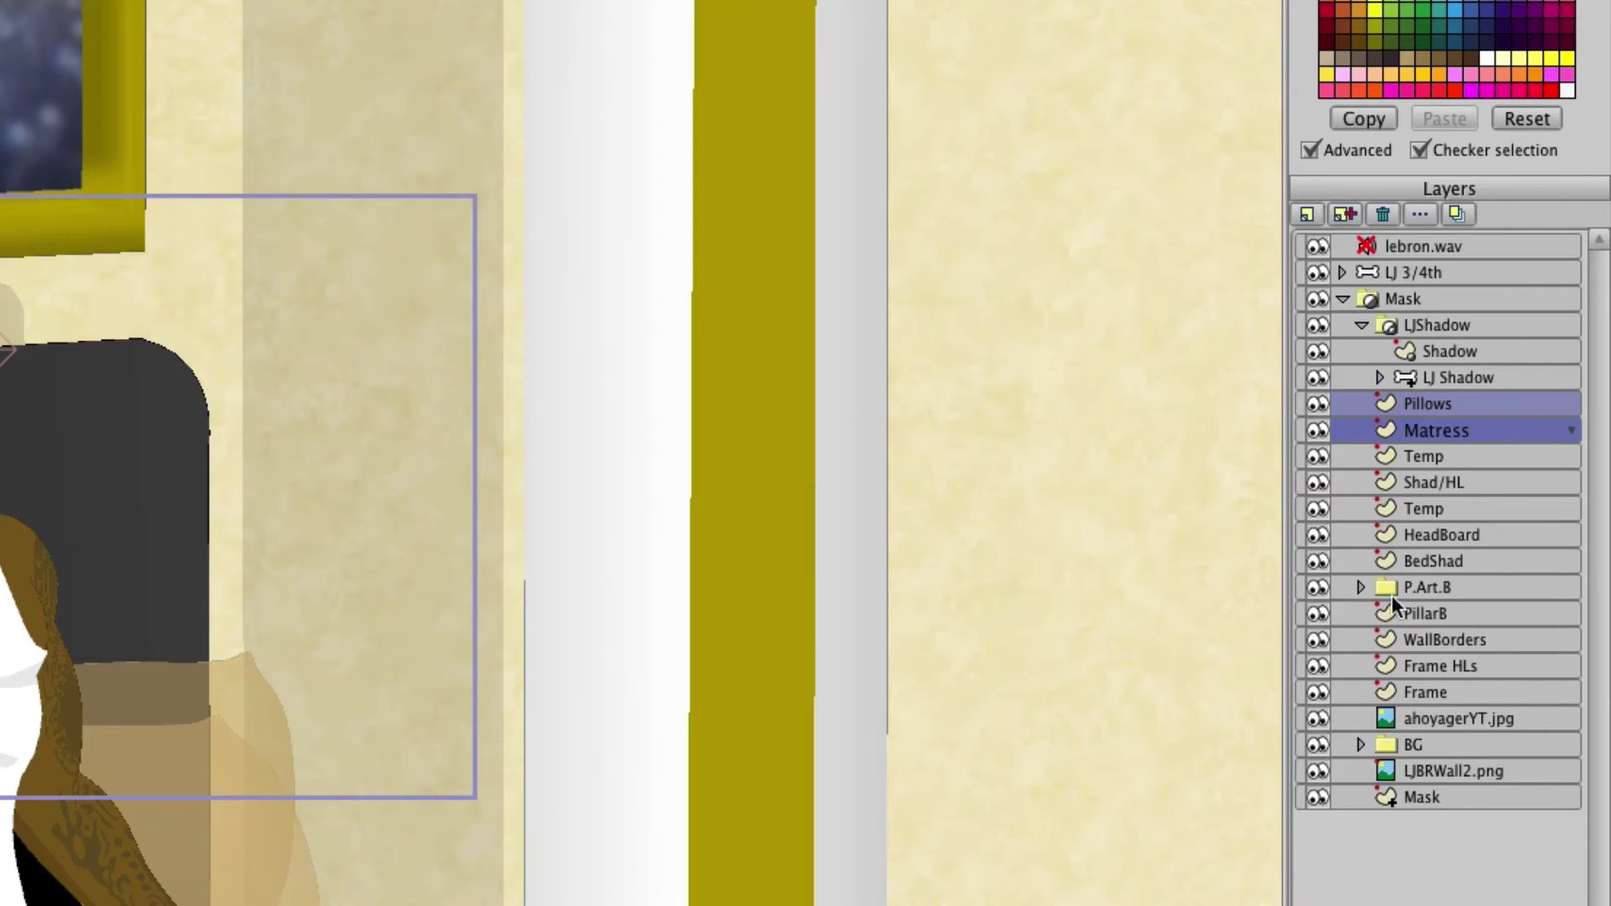
Reopen Layer Settings to confirm Pillows and Matress each show blur 20 and opacity 50.
click(1418, 487)
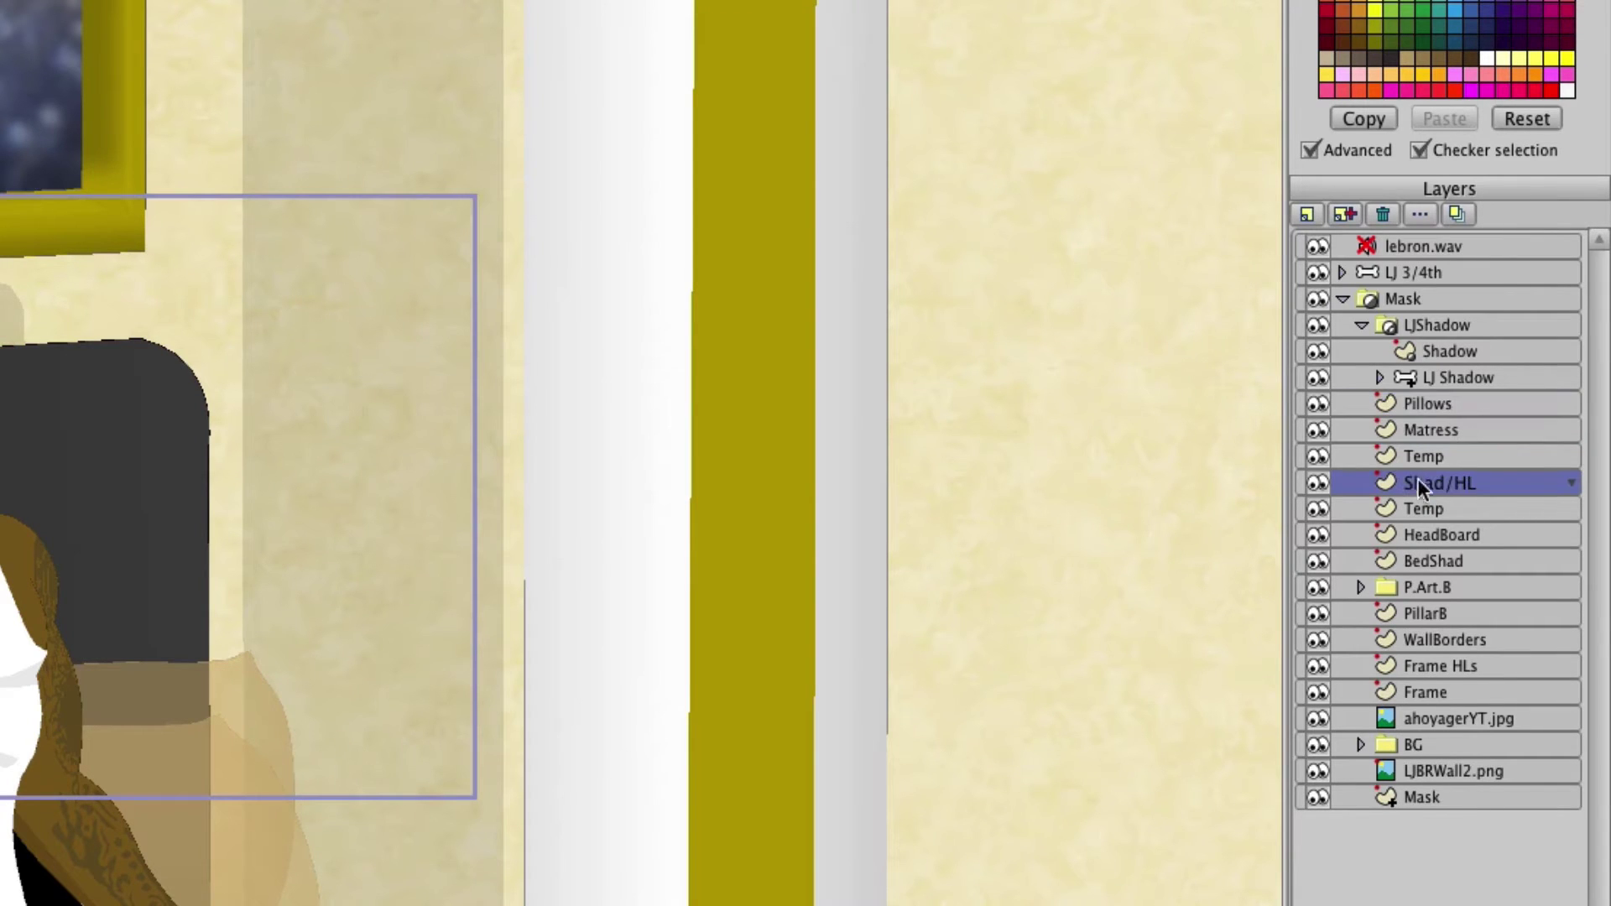
double_click(1418, 401)
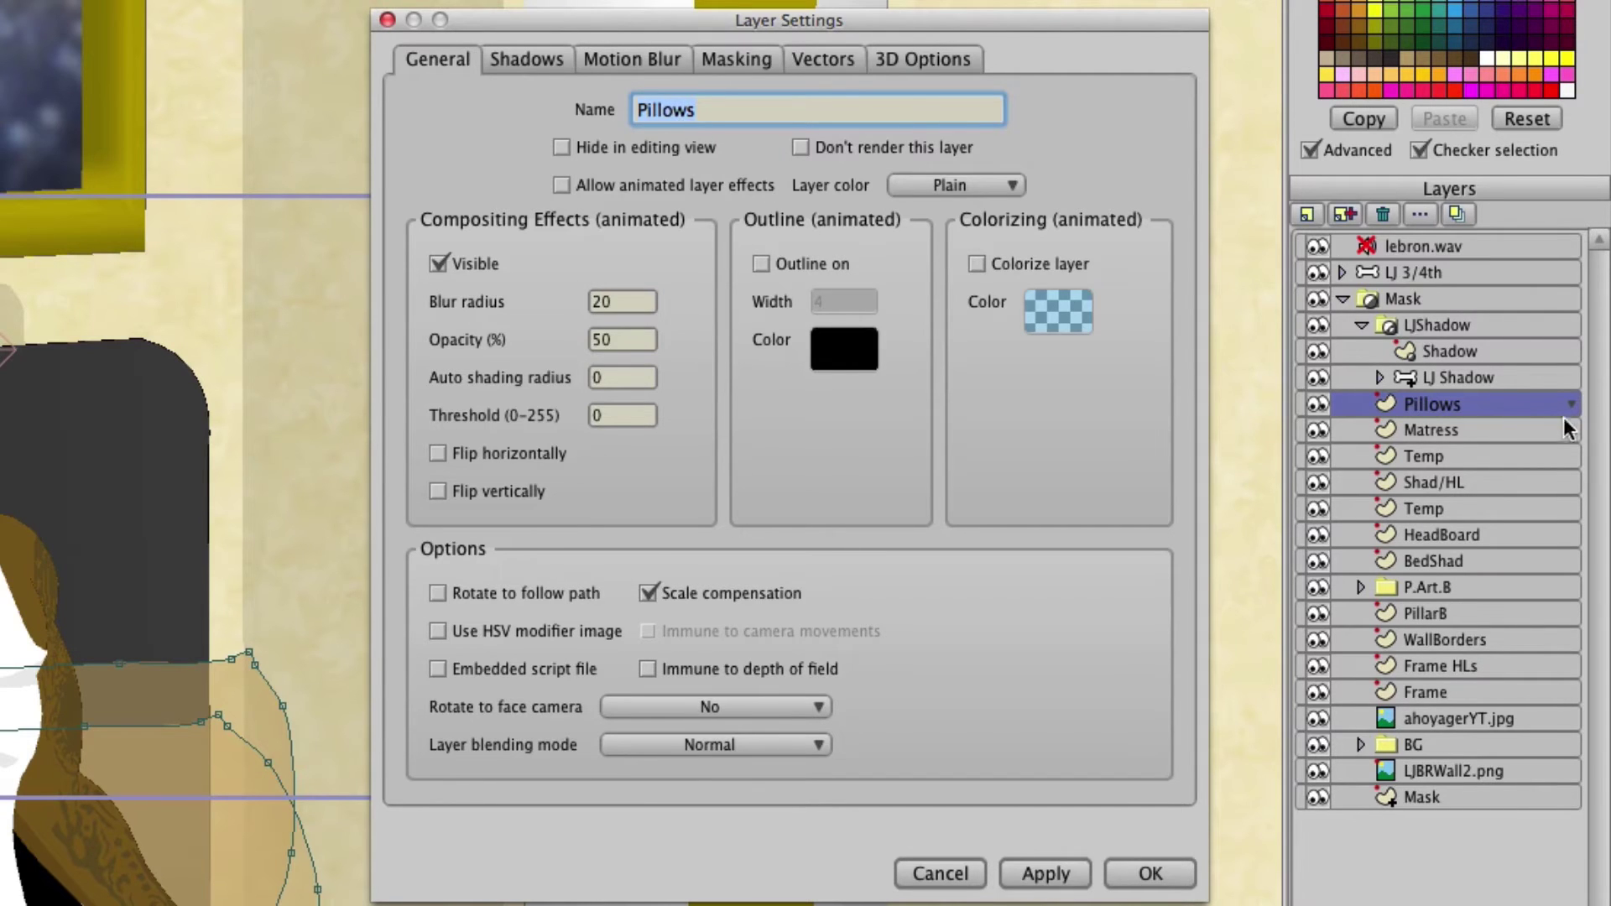
click(1440, 437)
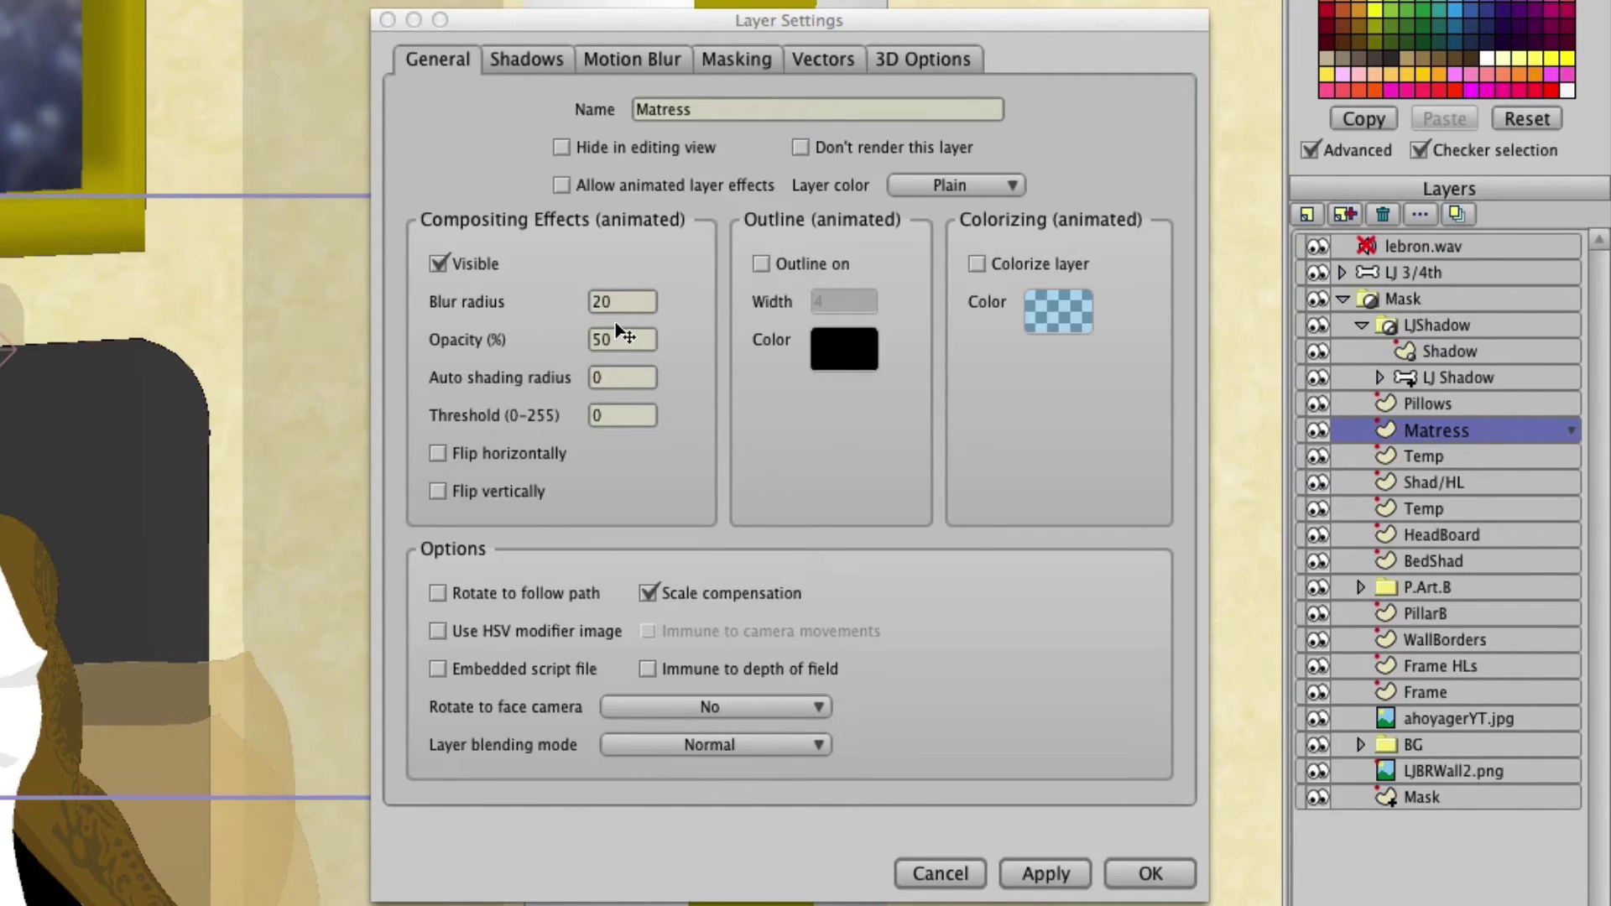
Add Pillows to Matress in Layer Settings so both layers are edited together again.
shift+click(1468, 404)
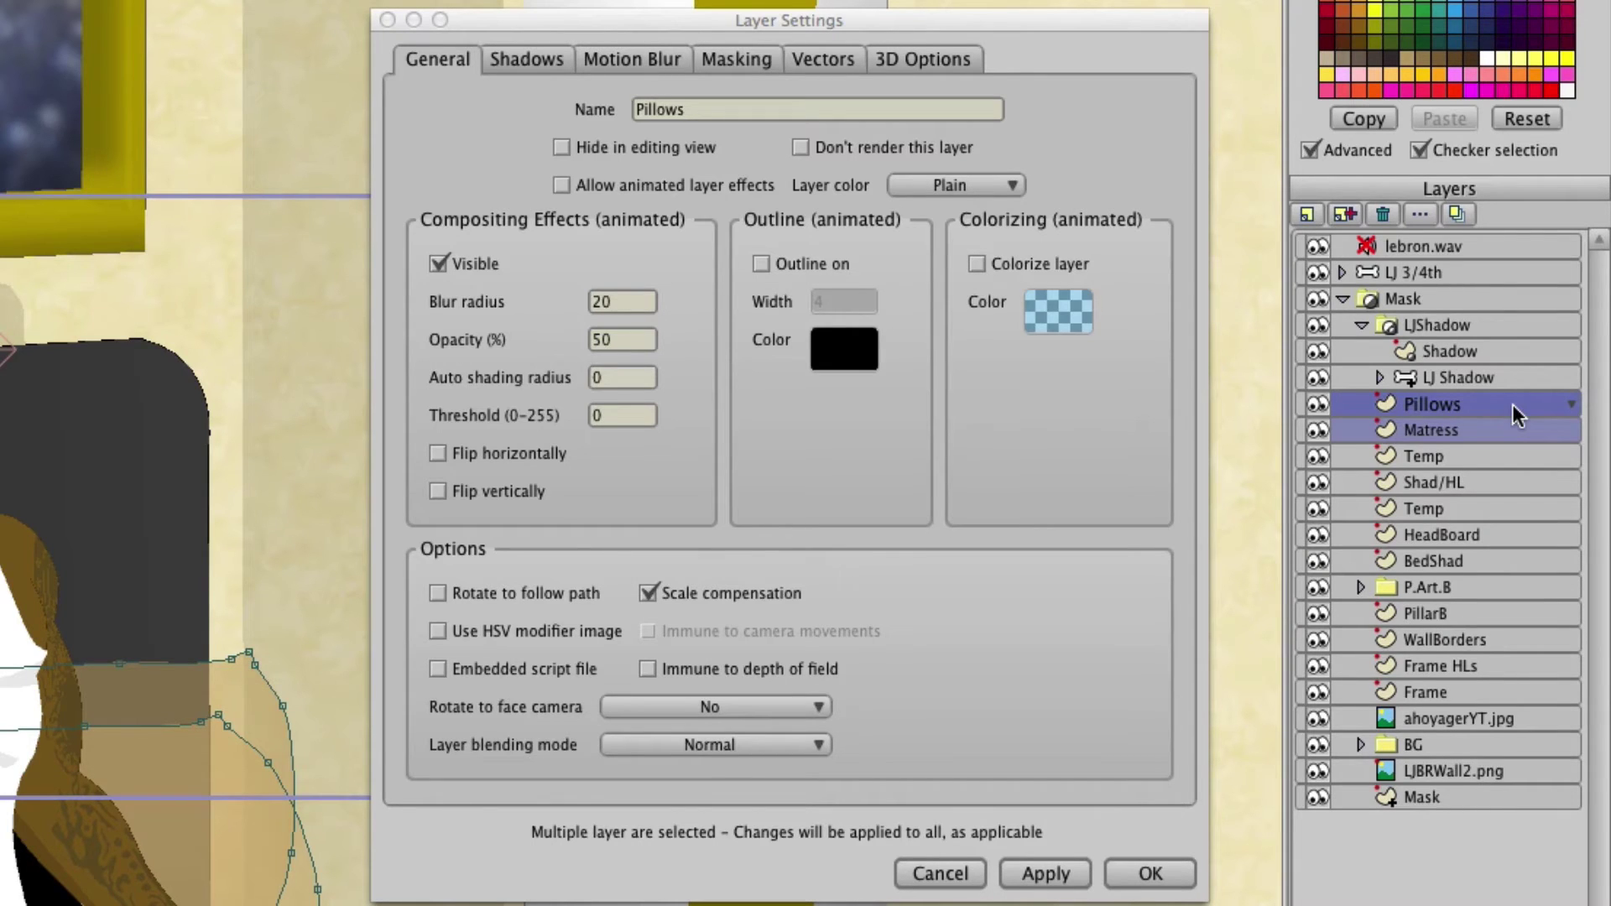
Set 3D Conversion to Extrude for Pillows and Matress and apply it.
click(897, 63)
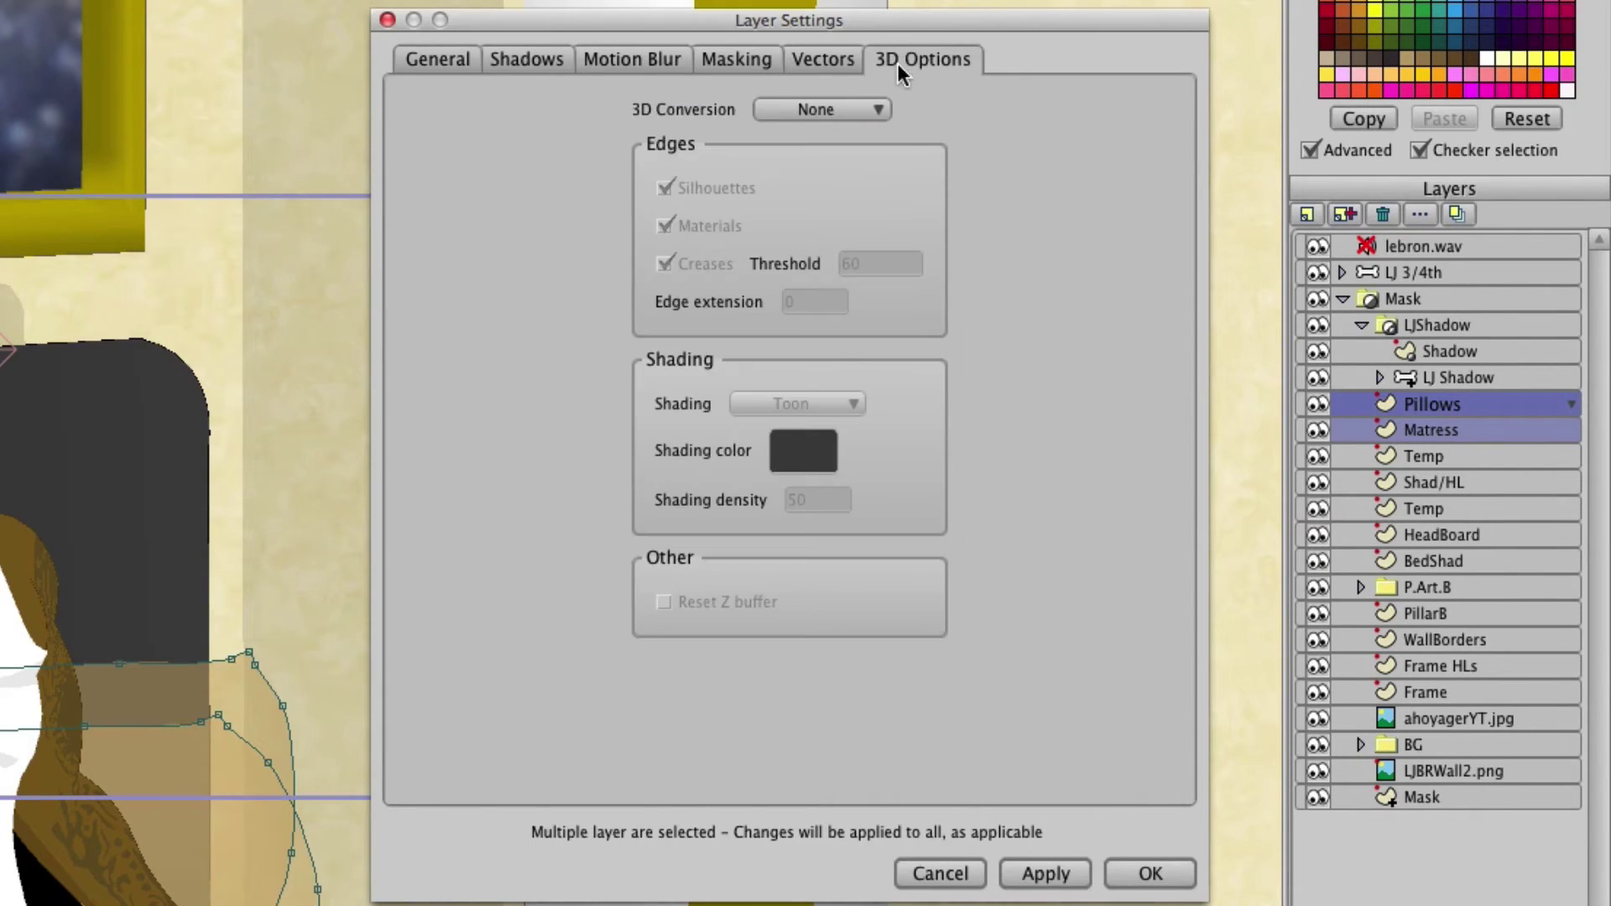
click(815, 109)
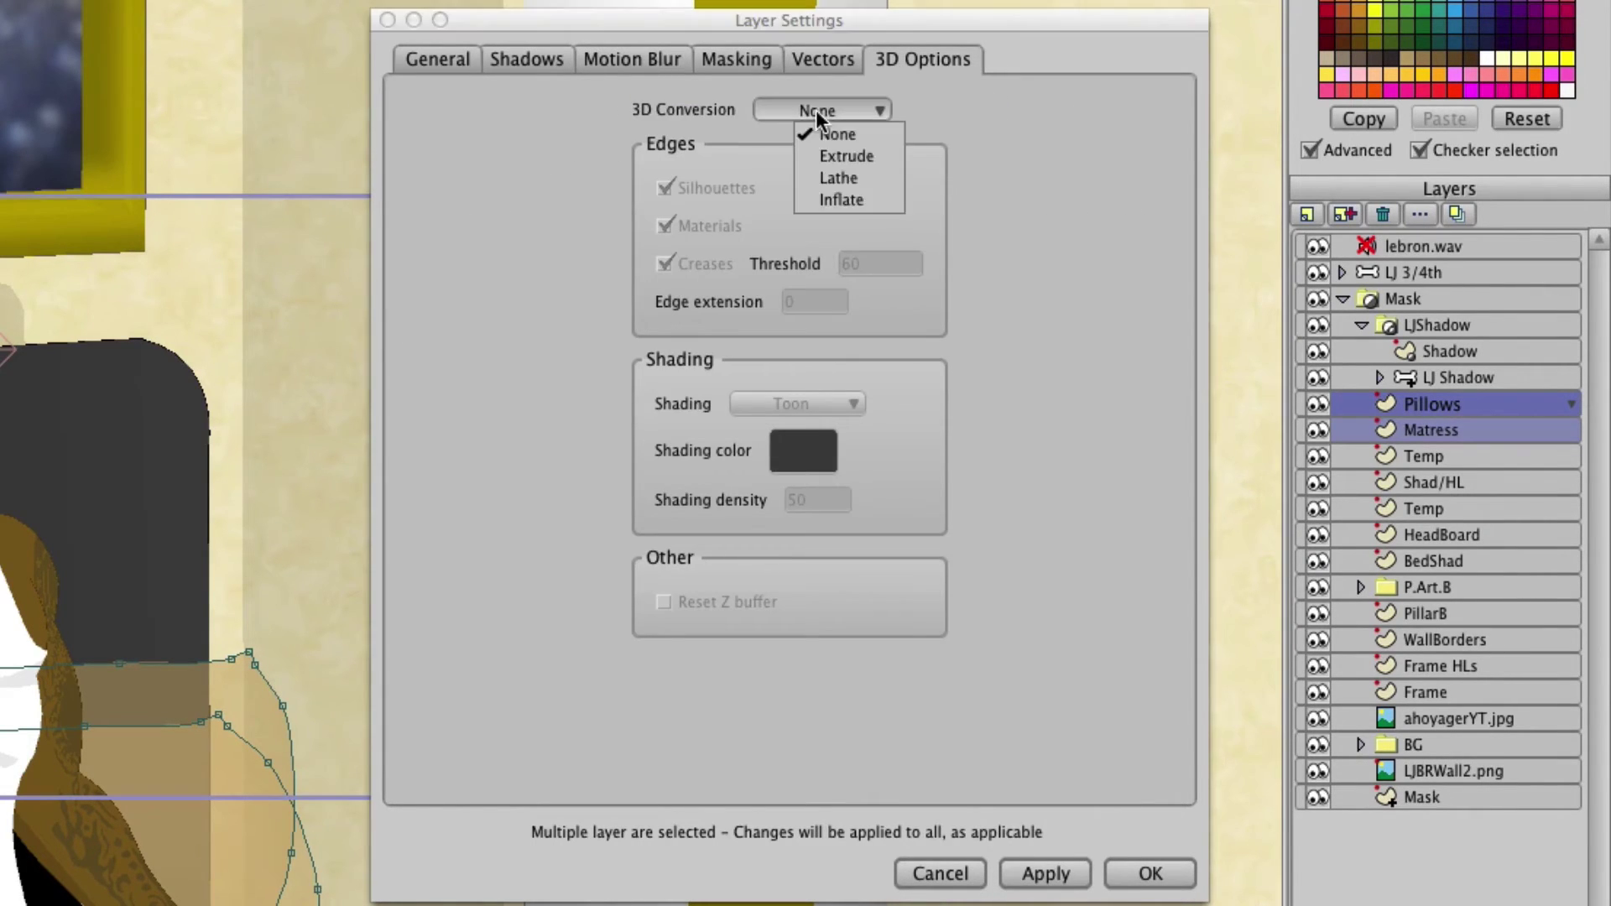
click(836, 149)
click(1039, 864)
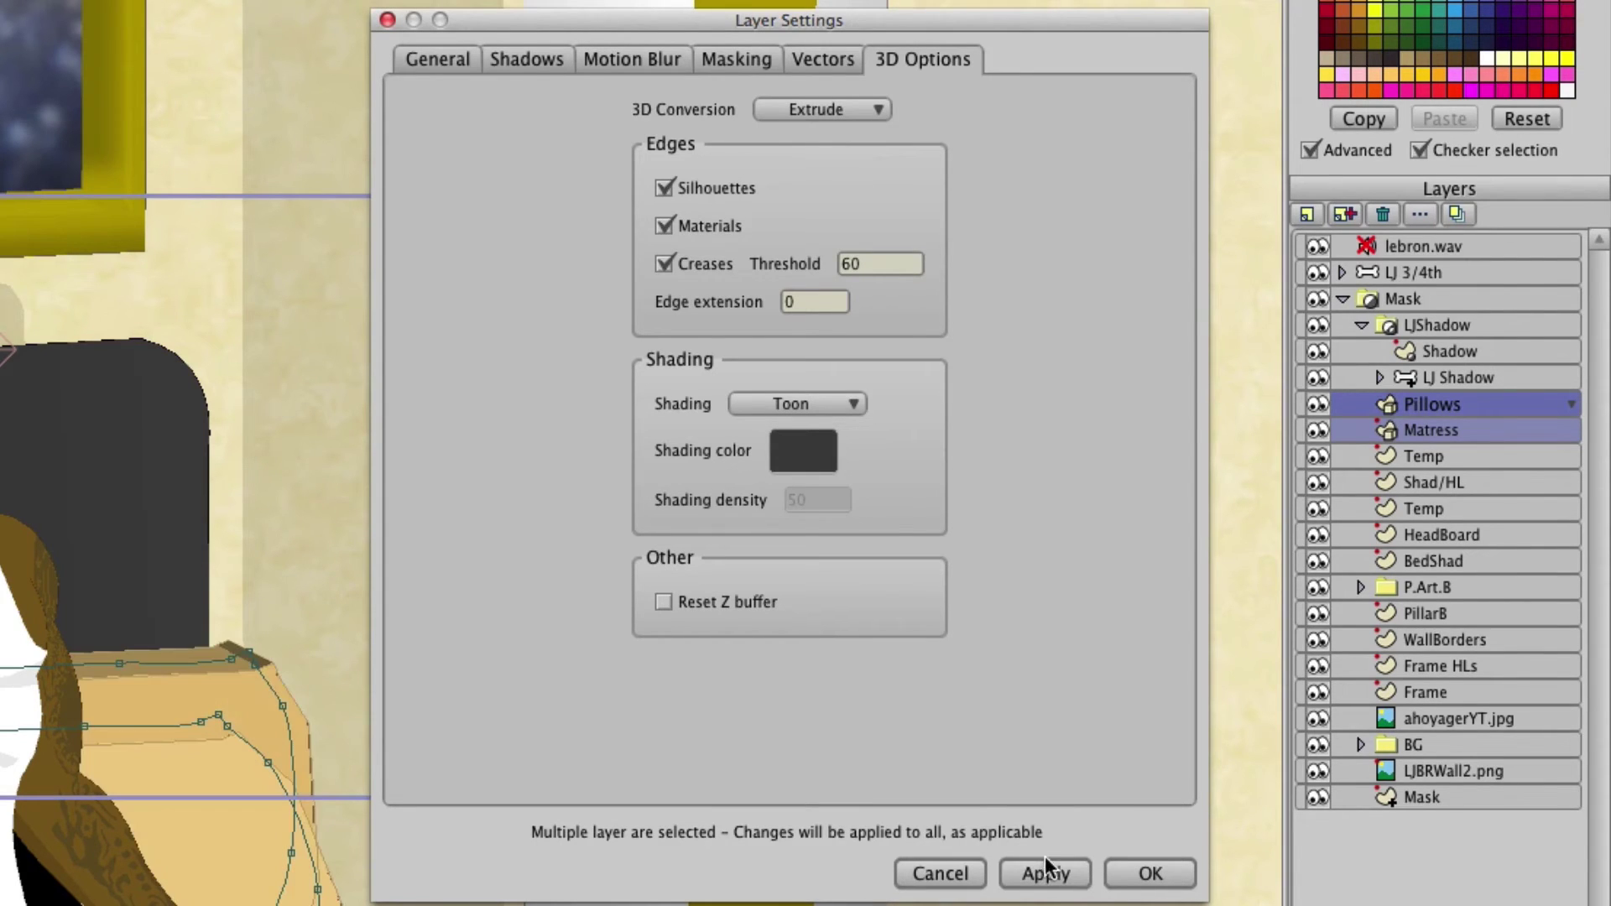
click(1149, 885)
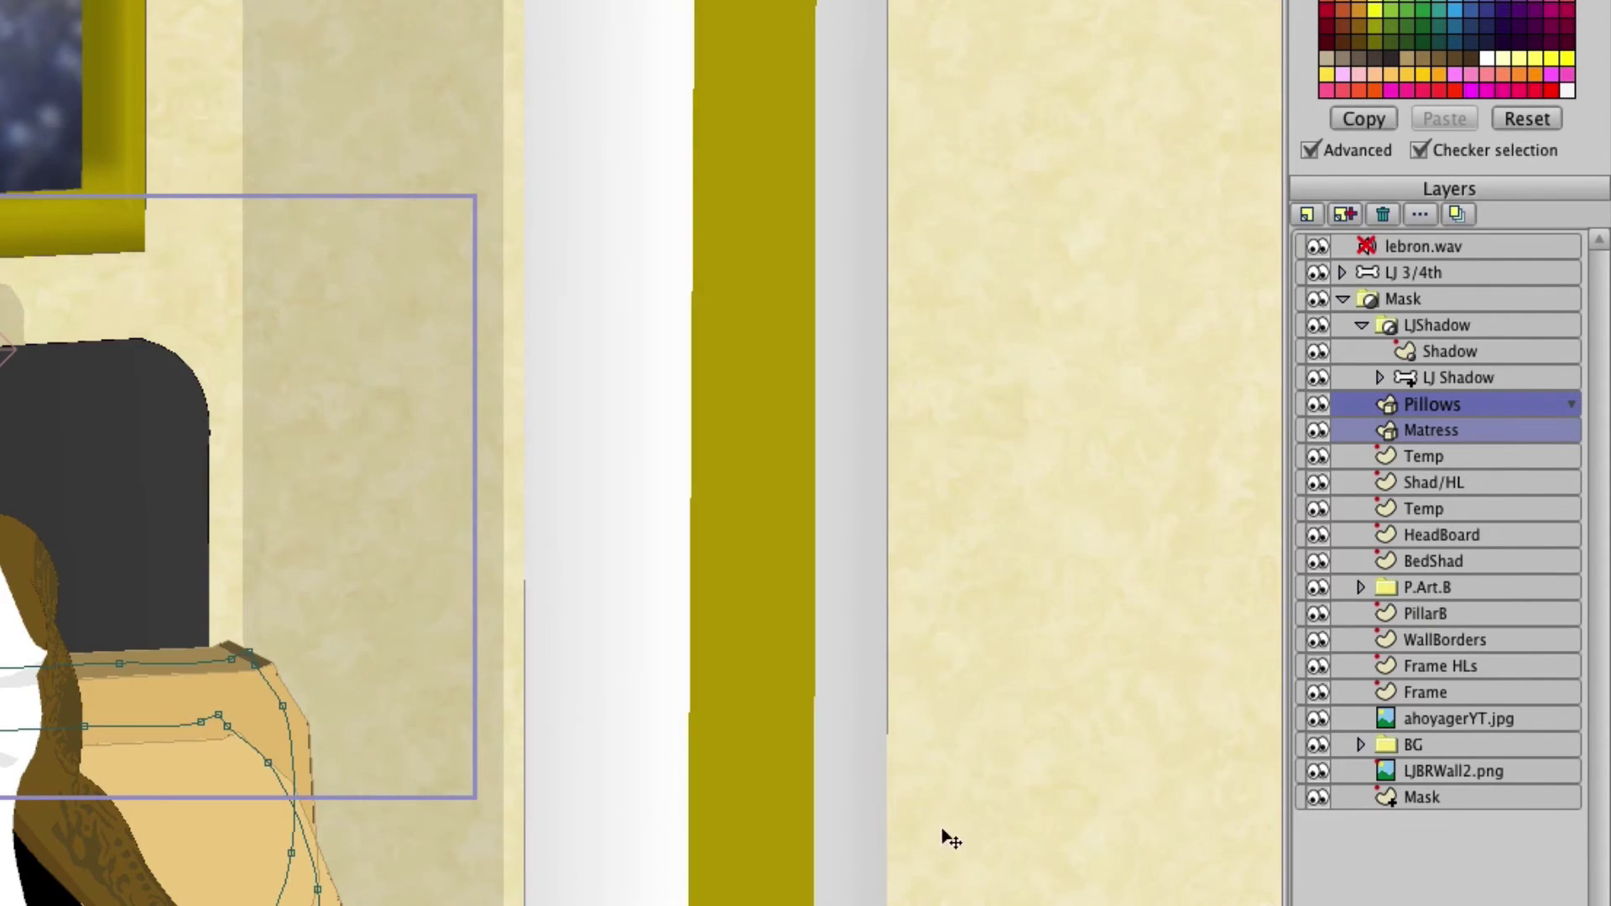
Reopen settings for Matress and Pillows and reset 3D Conversion to None.
double_click(1421, 429)
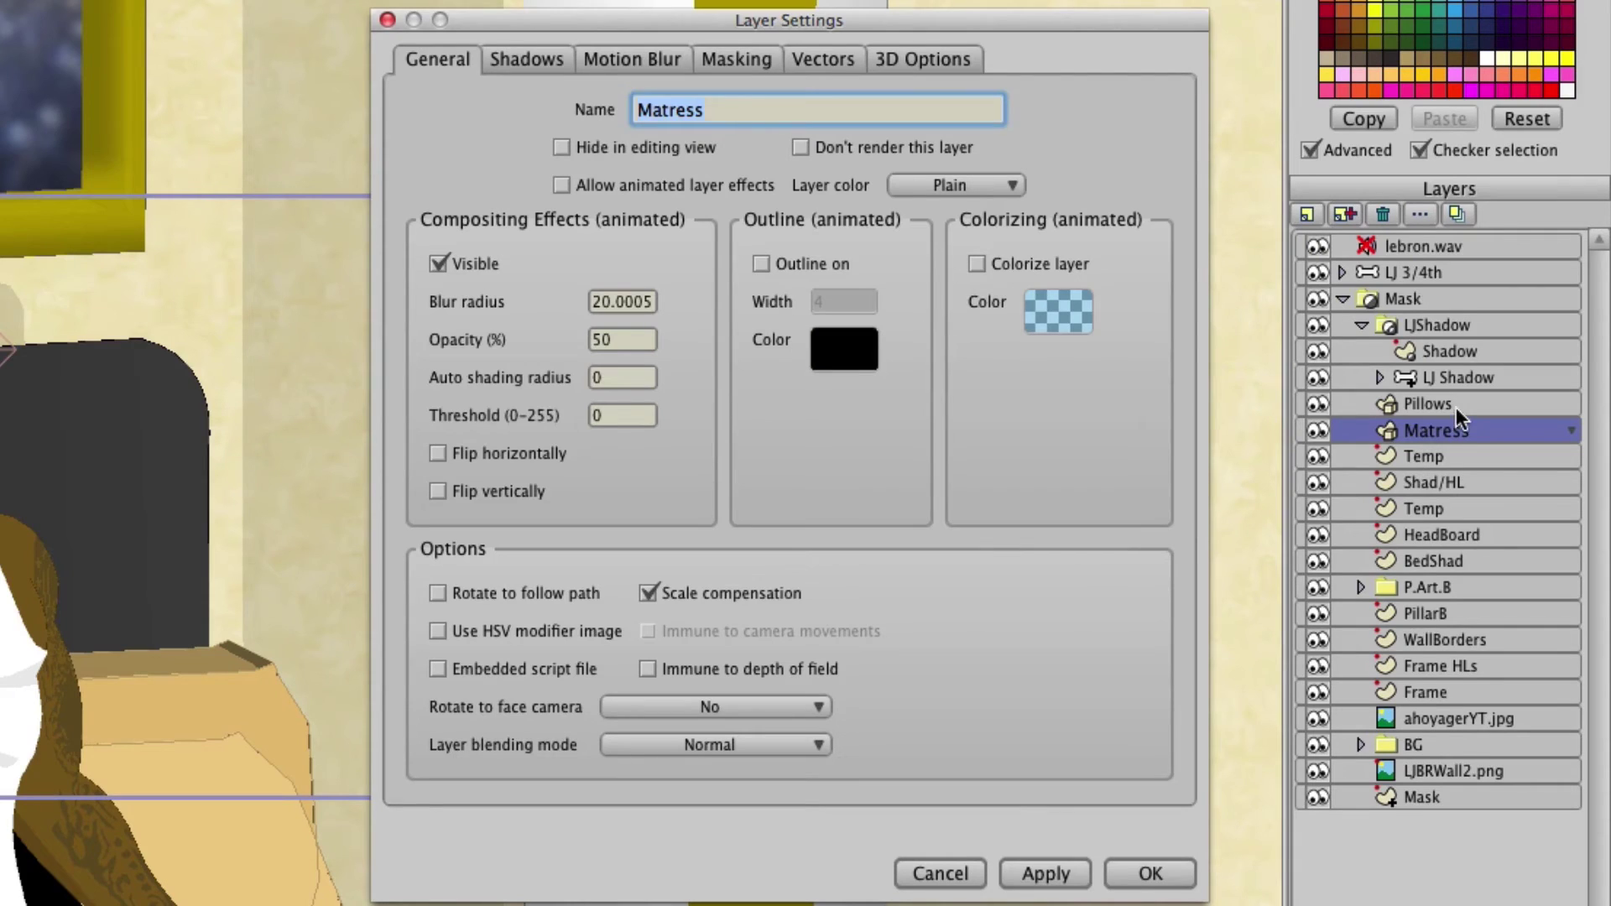
shift+click(1456, 406)
click(948, 62)
click(858, 102)
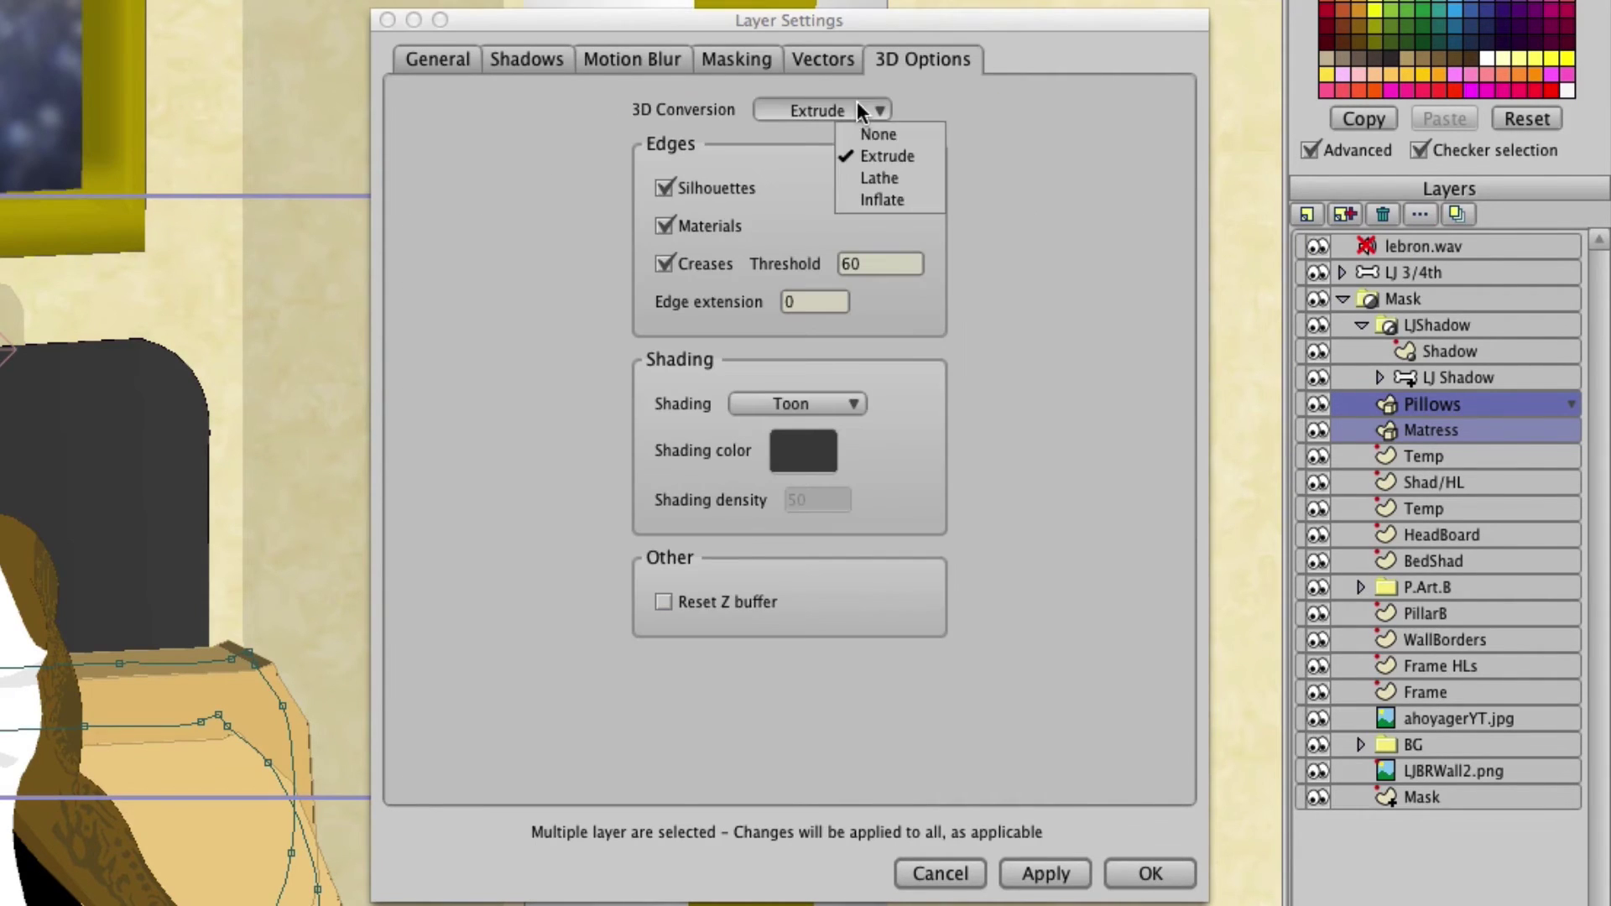
click(864, 134)
click(1062, 858)
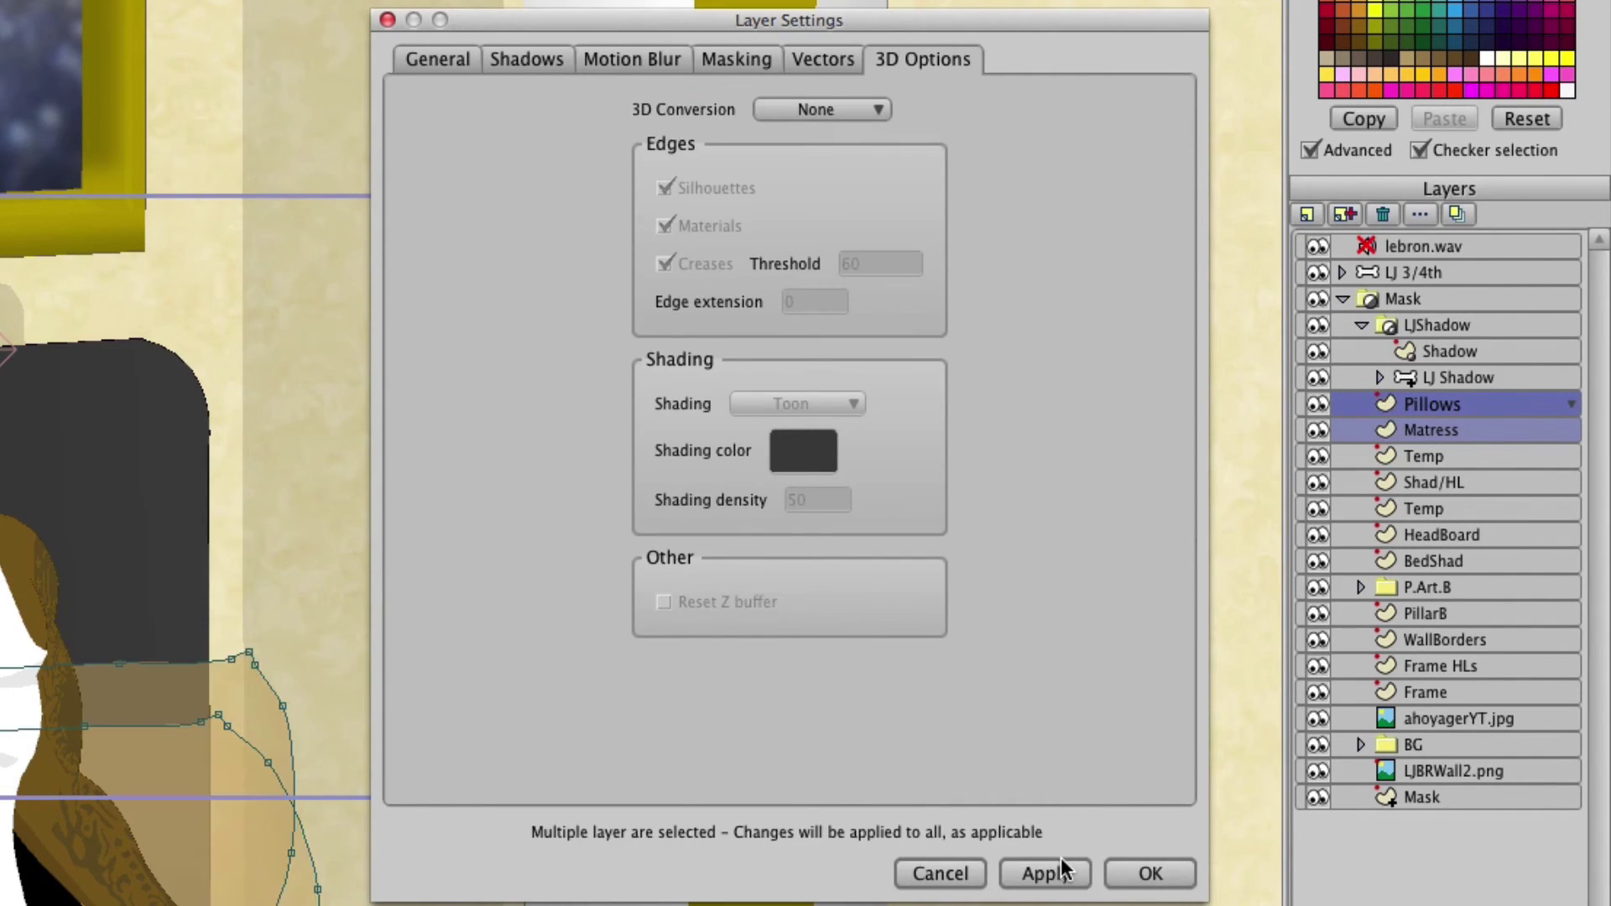
click(1136, 875)
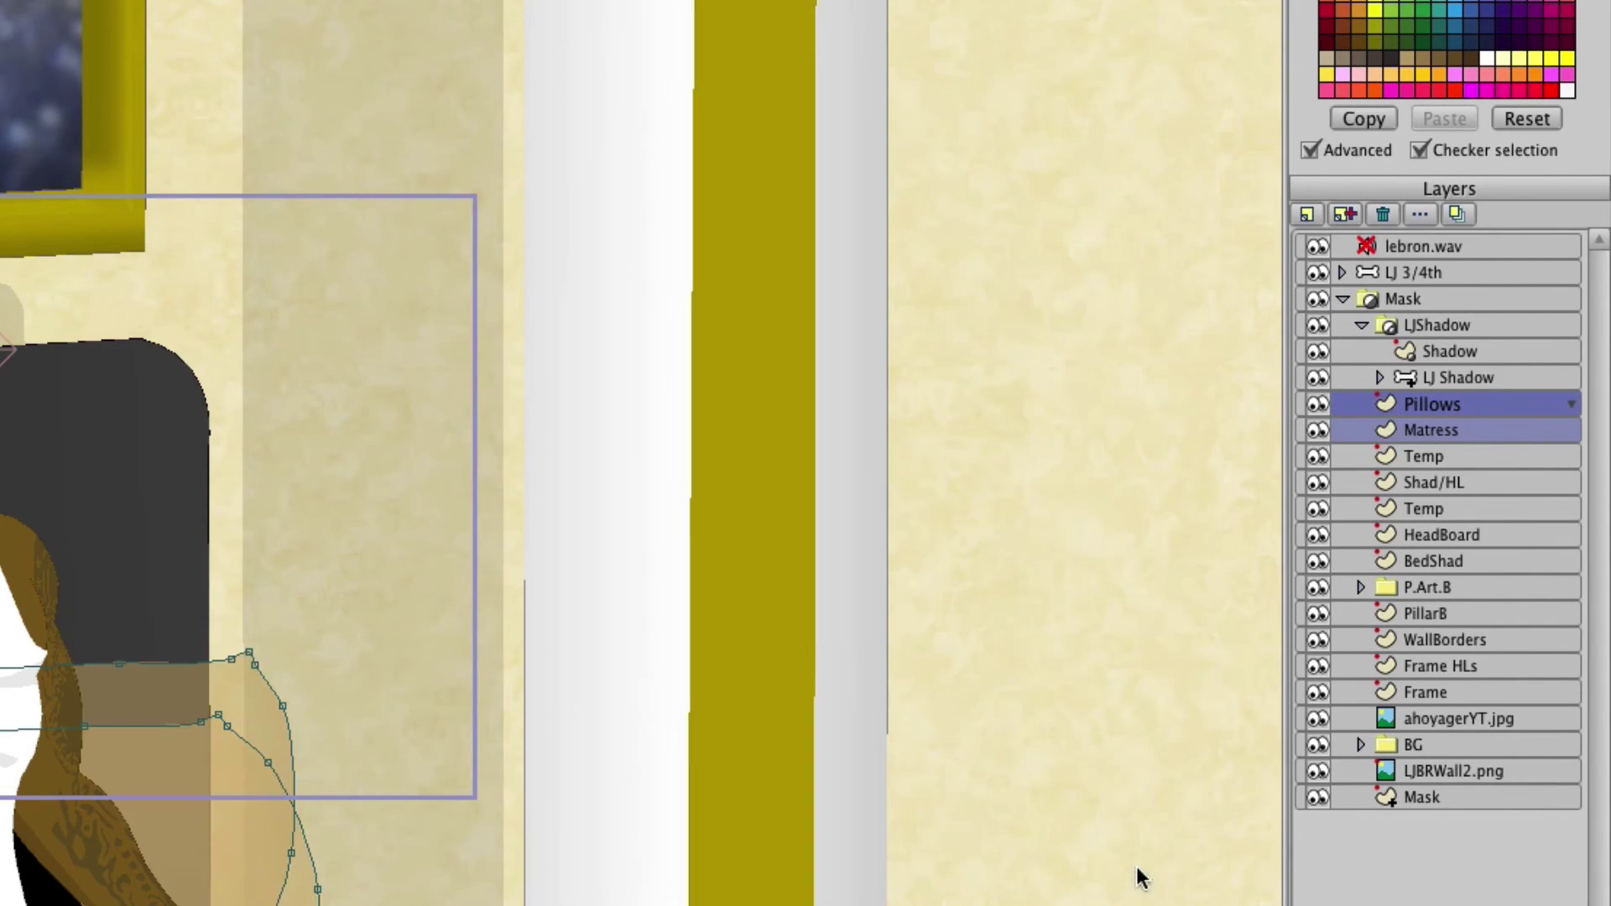
Open Layer Settings for the ahoyagerYT.jpg layer with Pillows added to the selection.
click(1426, 434)
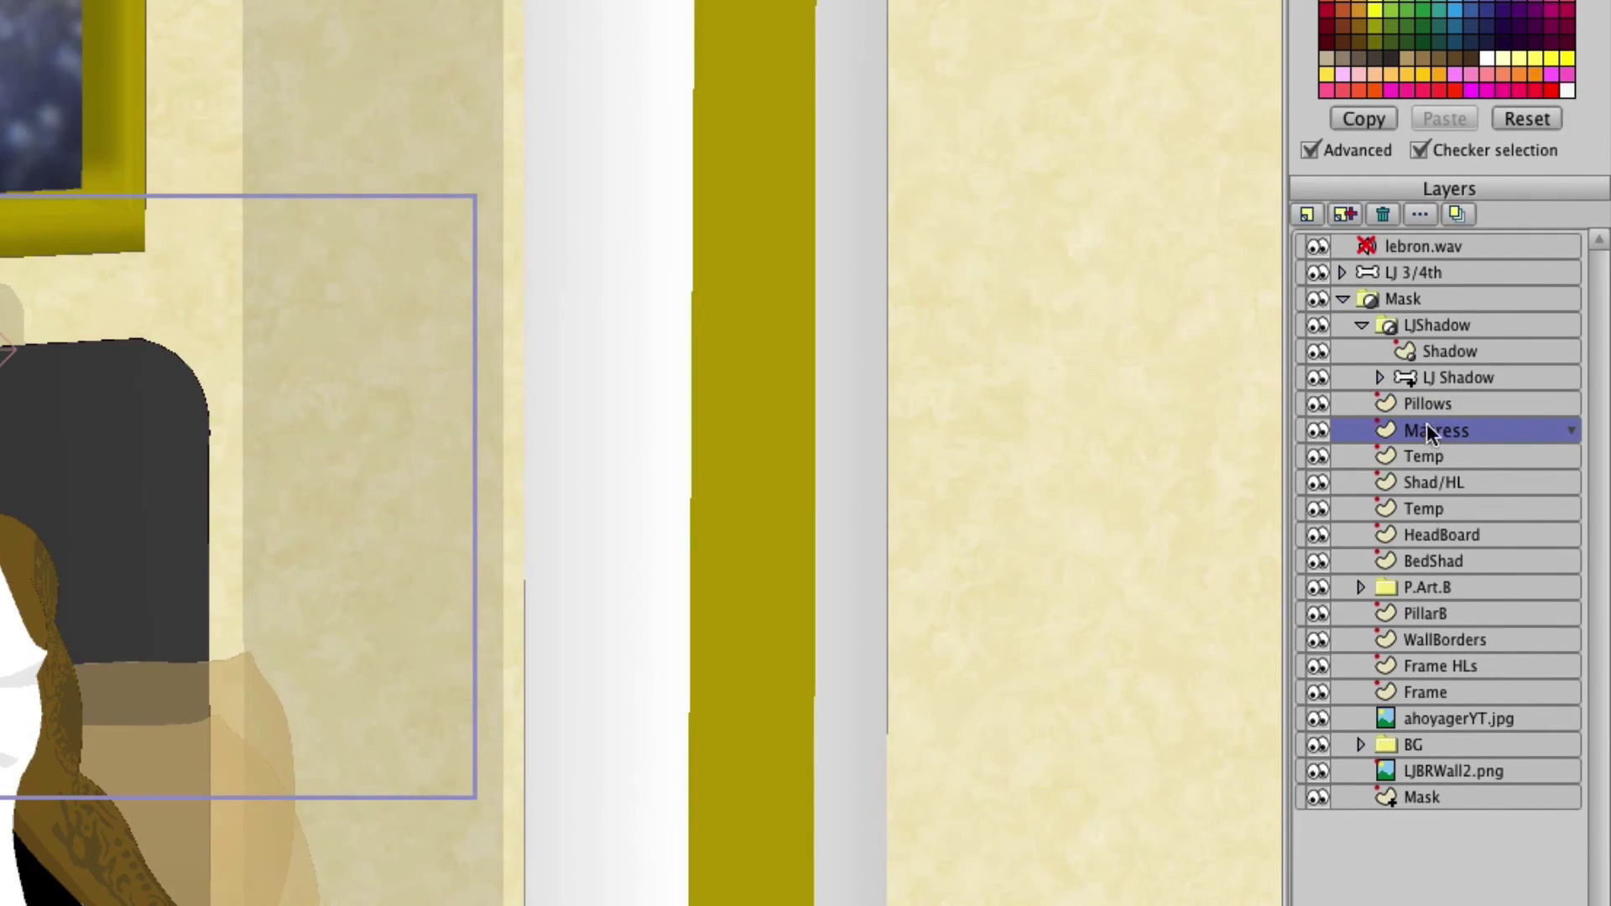
click(1426, 410)
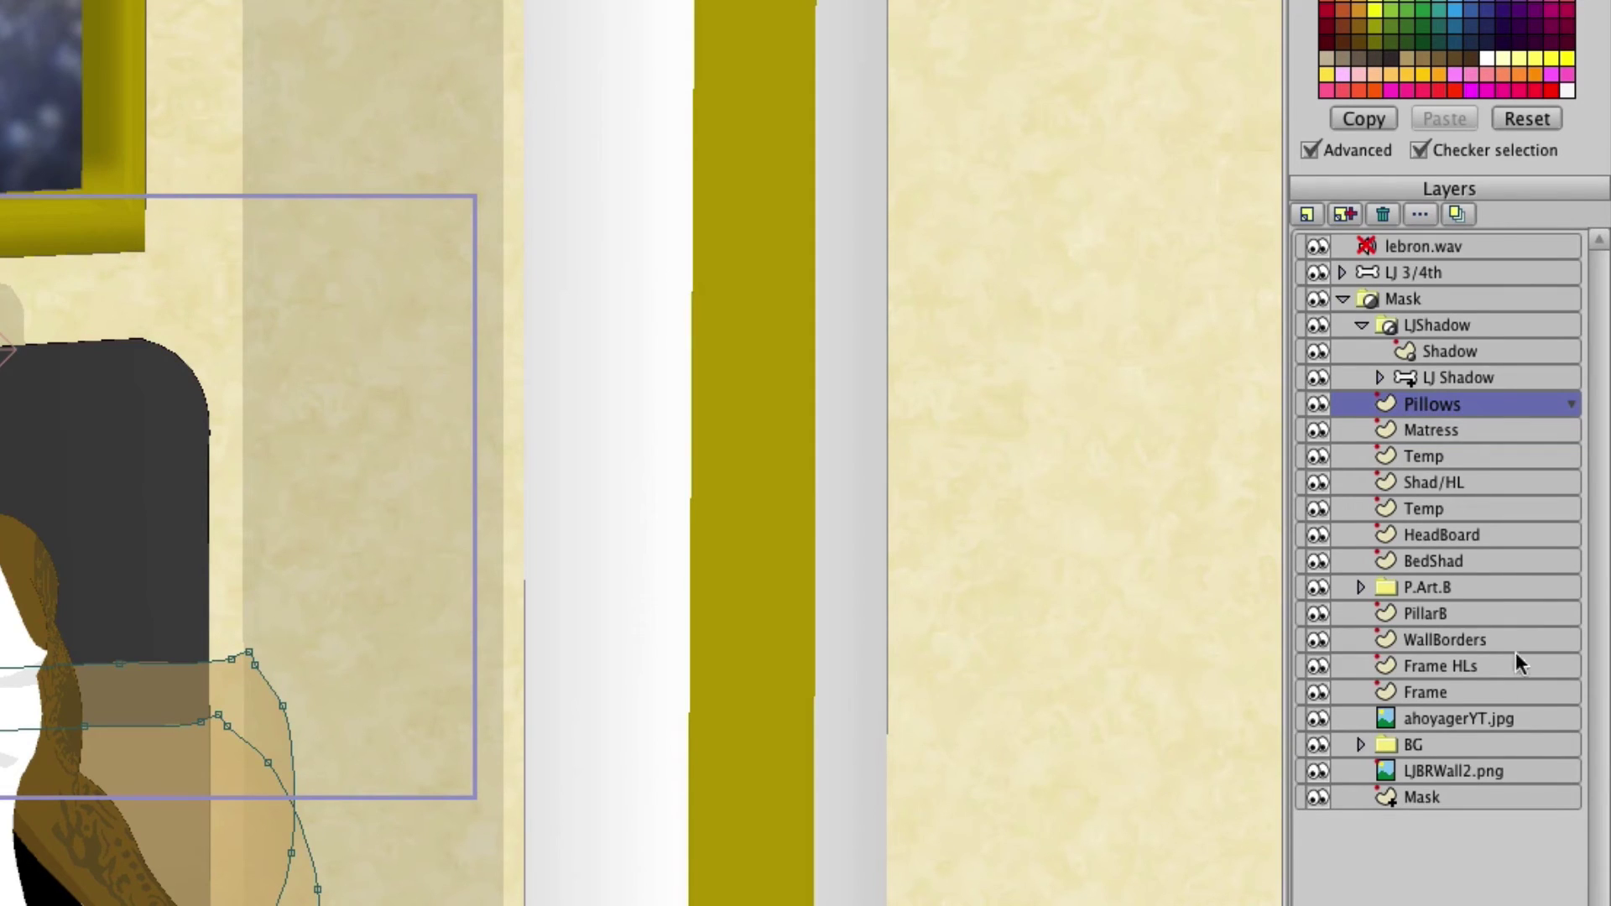
double_click(1478, 720)
super+click(1437, 407)
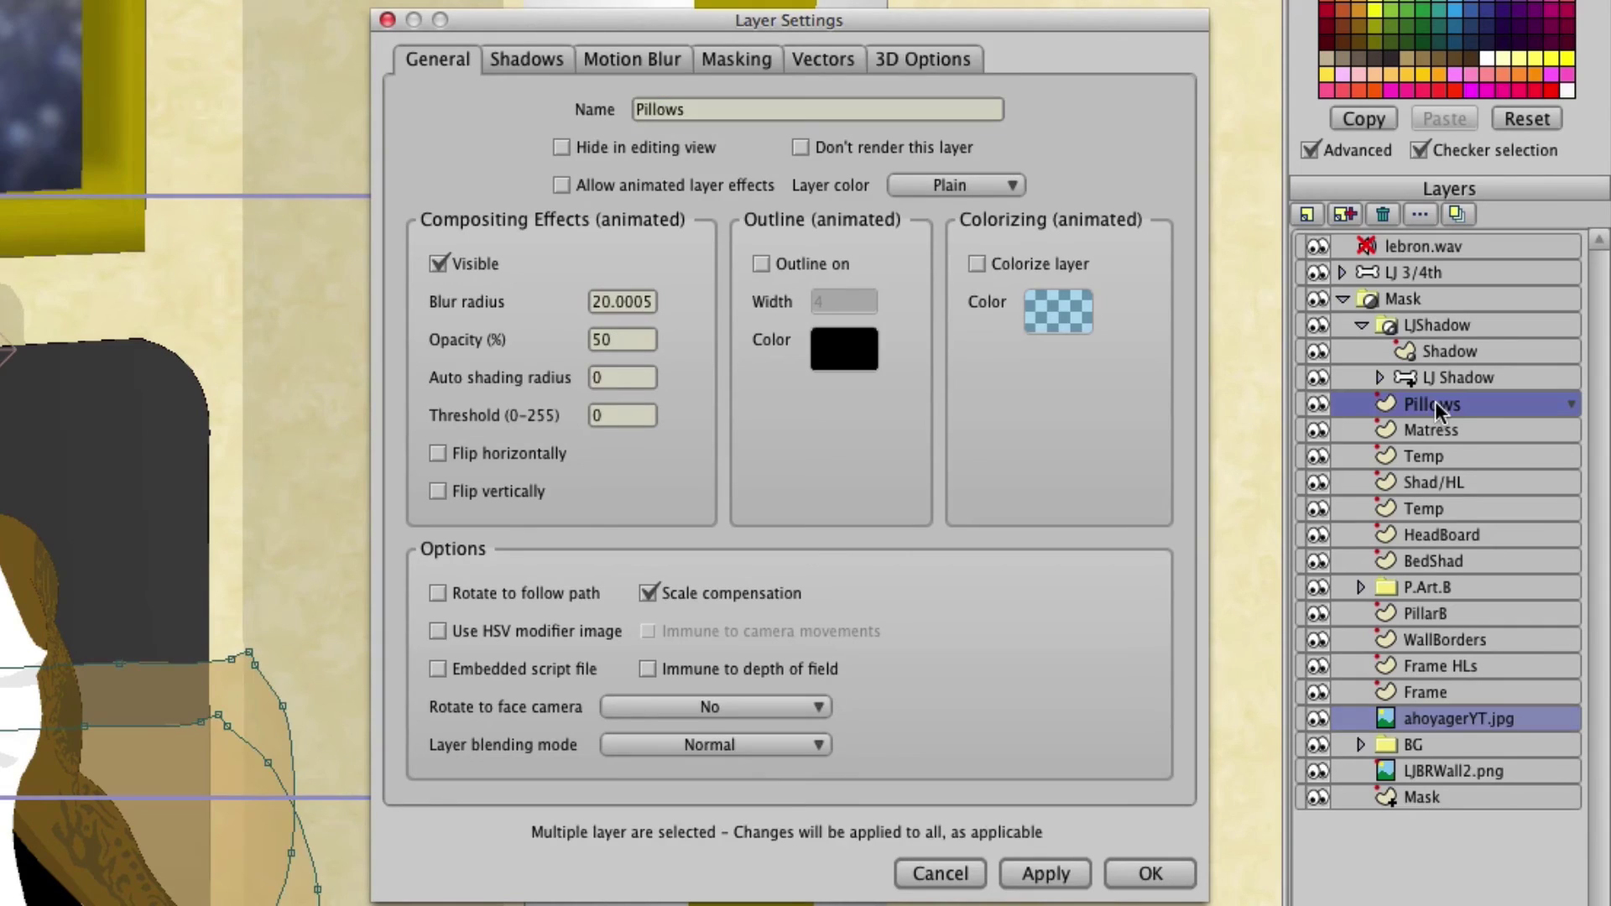